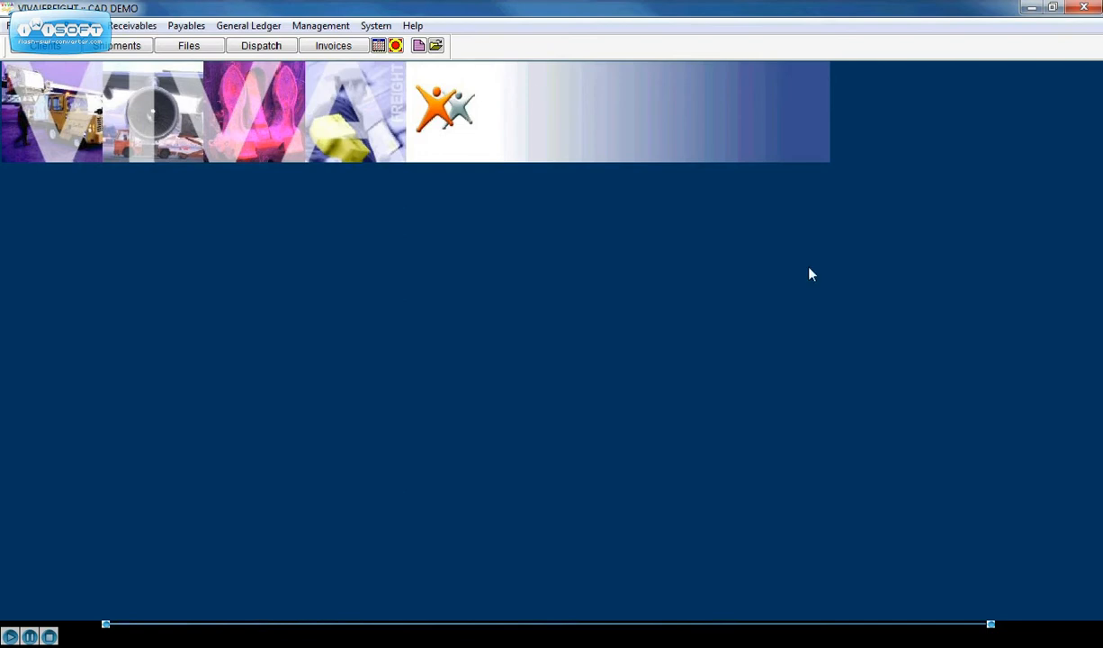
# Step: Open import air shipment 900923 and review its provisional and actual costs under accounting, confirming the file when finished
pyautogui.click(127, 47)
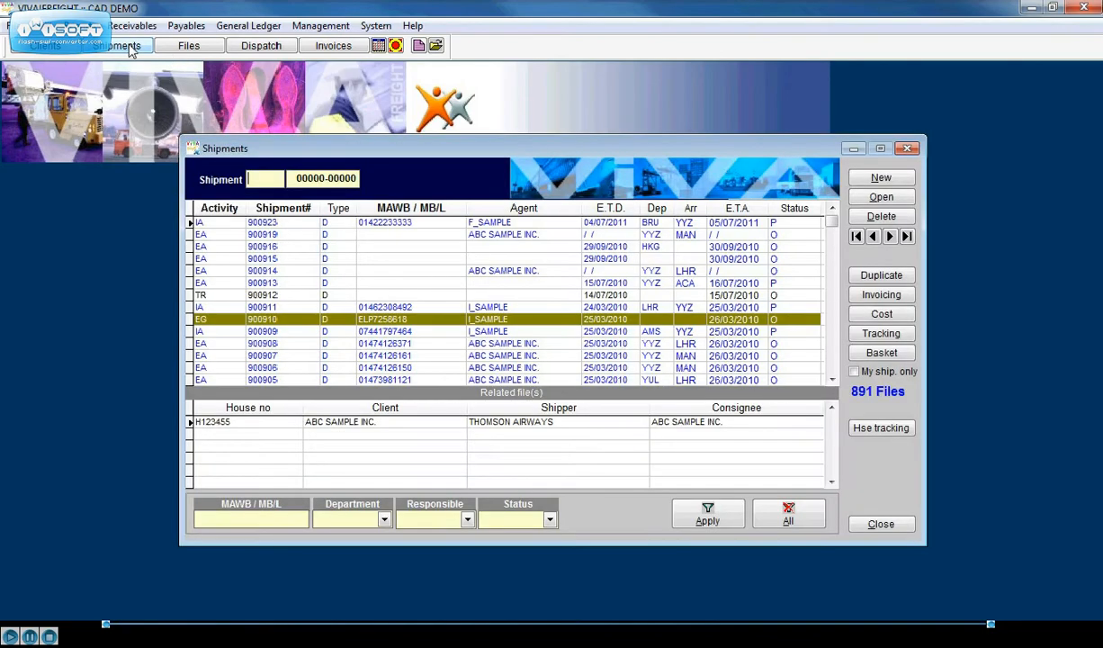
pyautogui.click(367, 225)
pyautogui.doubleClick(368, 225)
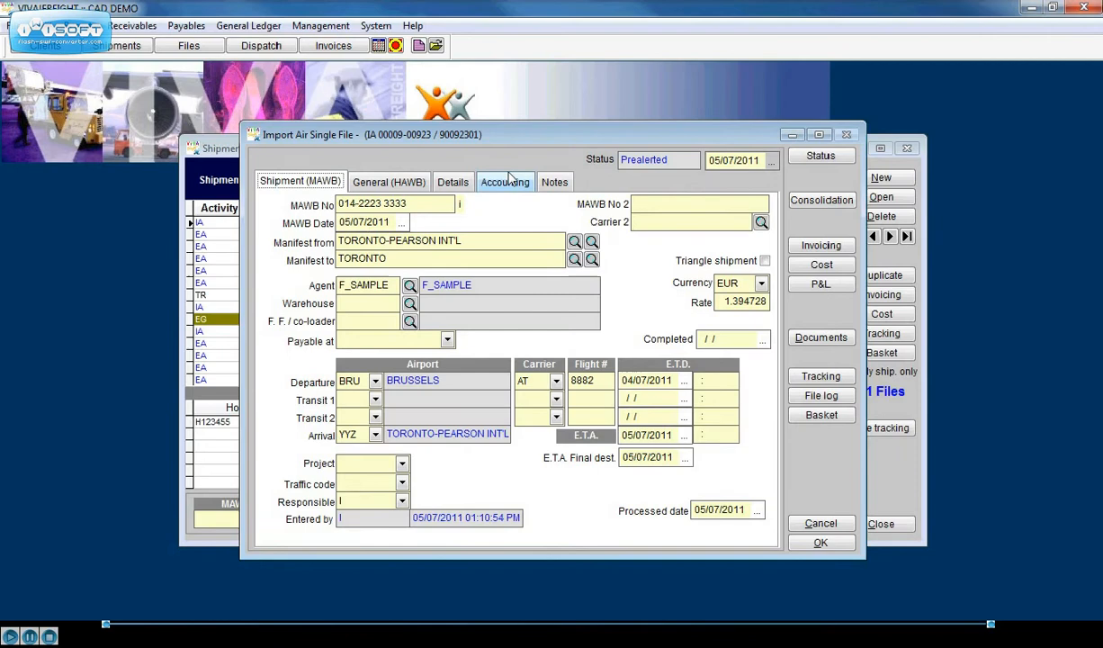
pyautogui.click(504, 183)
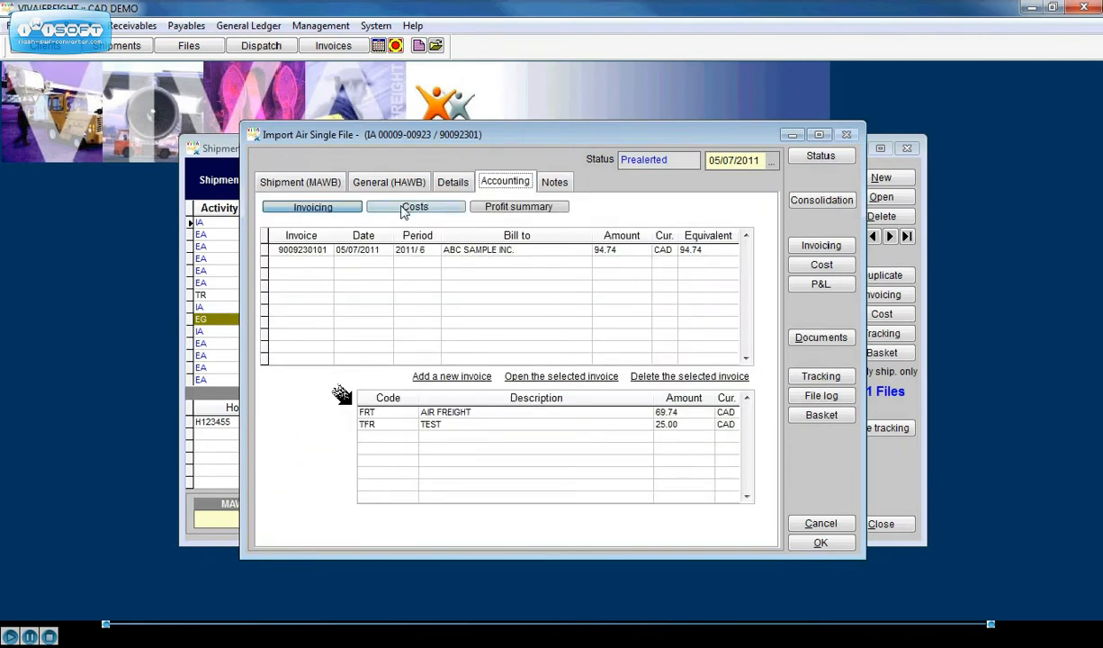
pyautogui.click(406, 208)
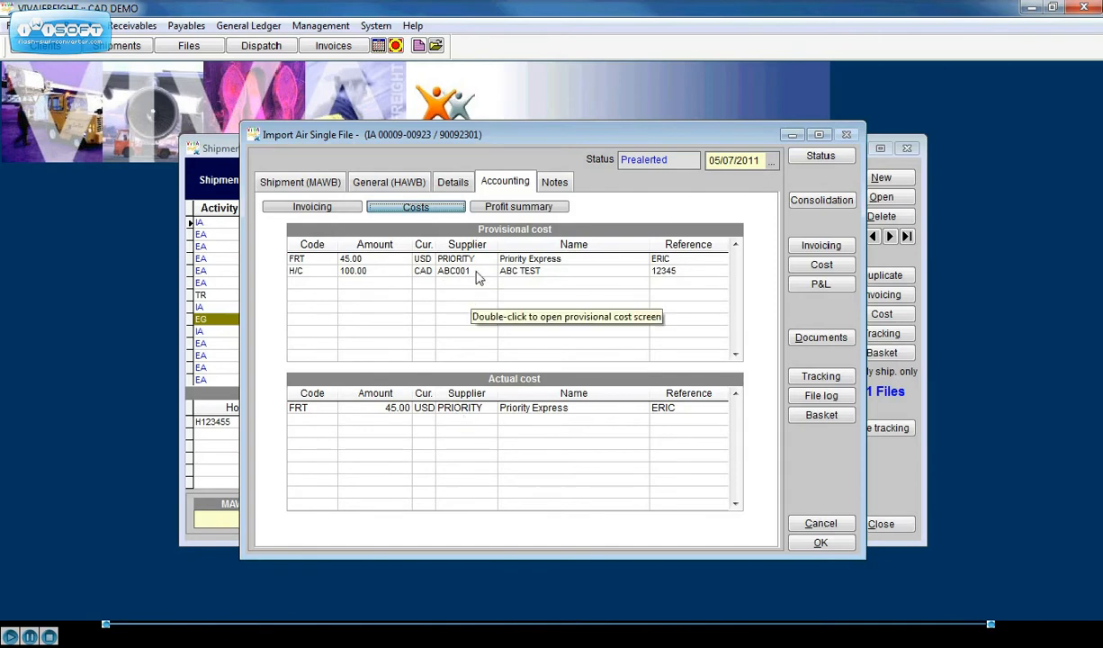
pyautogui.click(809, 545)
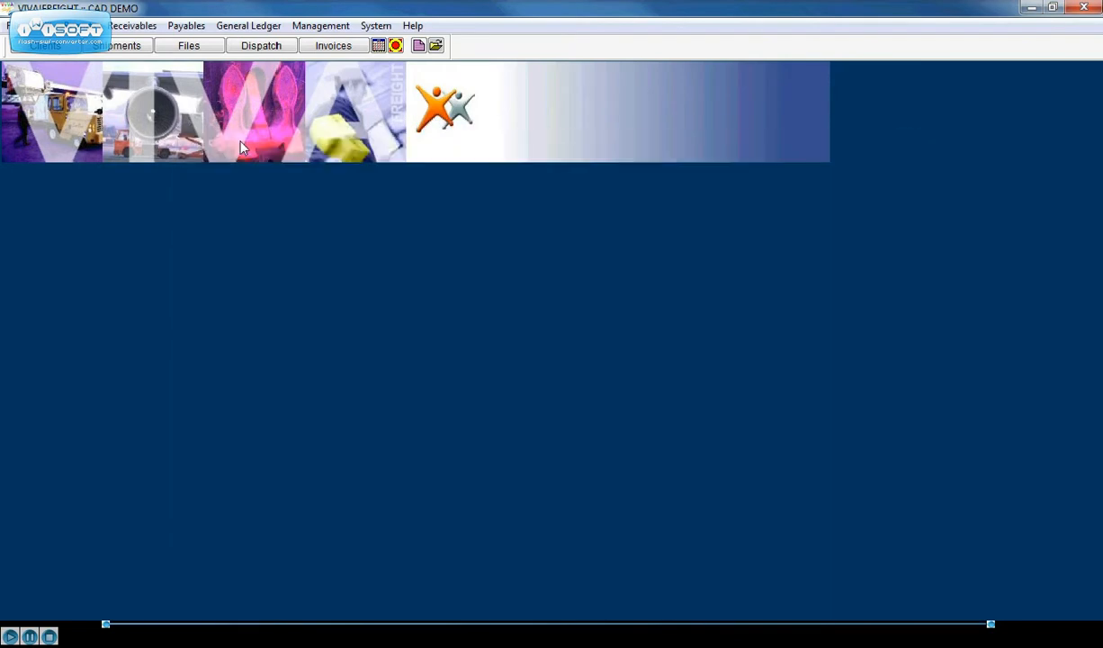
# Step: Open payables purchases entry, include posted invoices, and list the purchases for all periods before returning to the current period
pyautogui.click(186, 25)
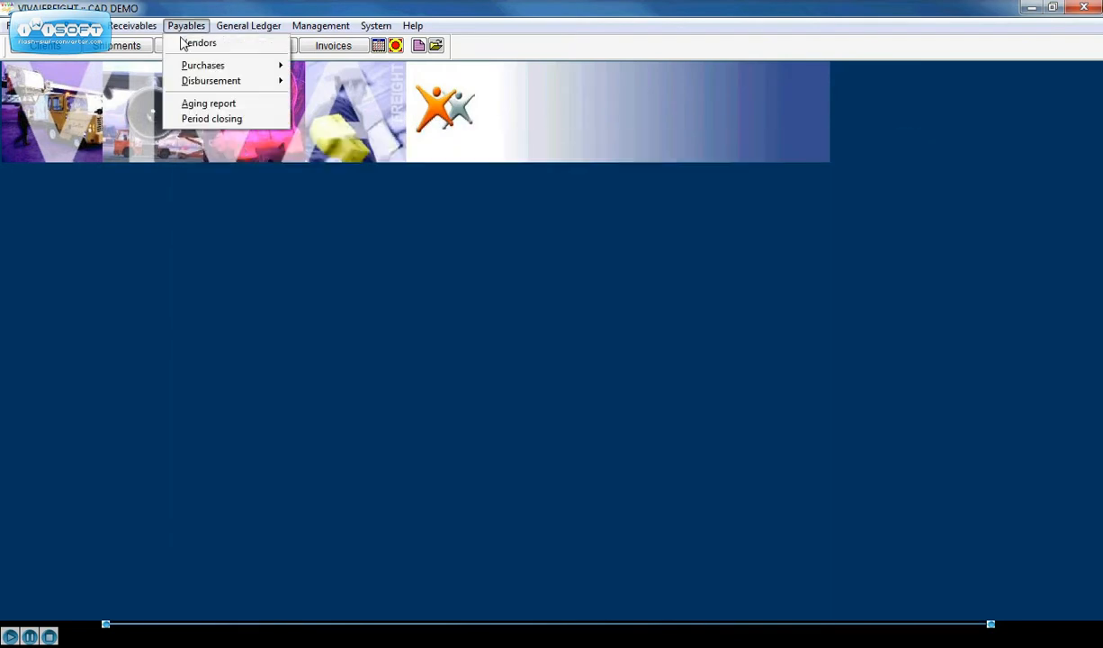
pyautogui.moveTo(186, 68)
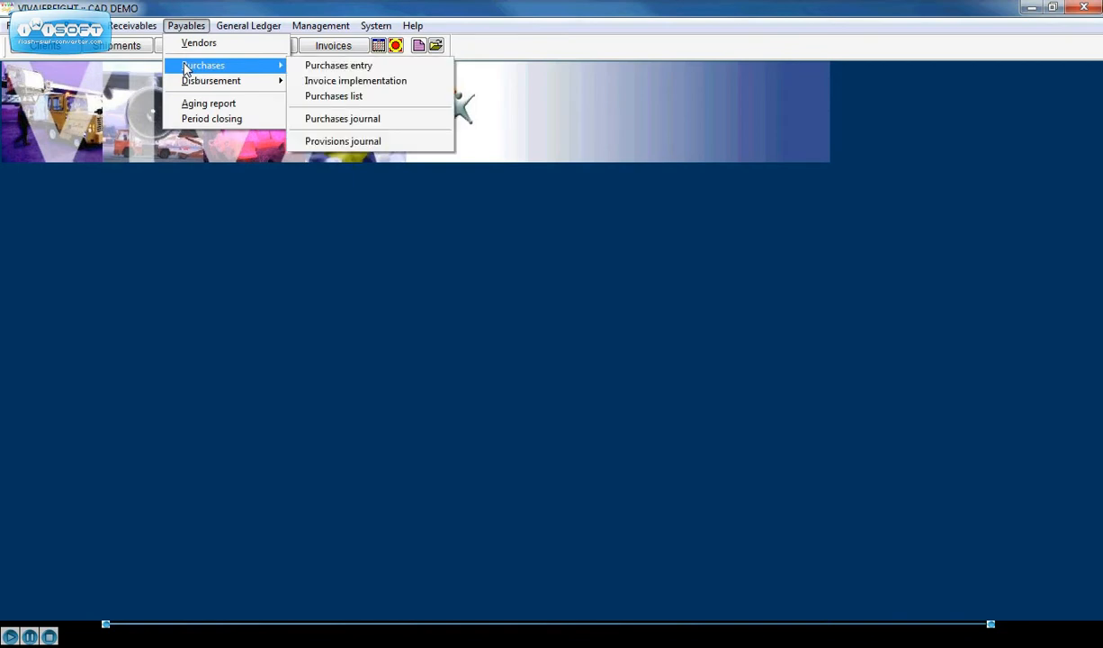
pyautogui.click(343, 72)
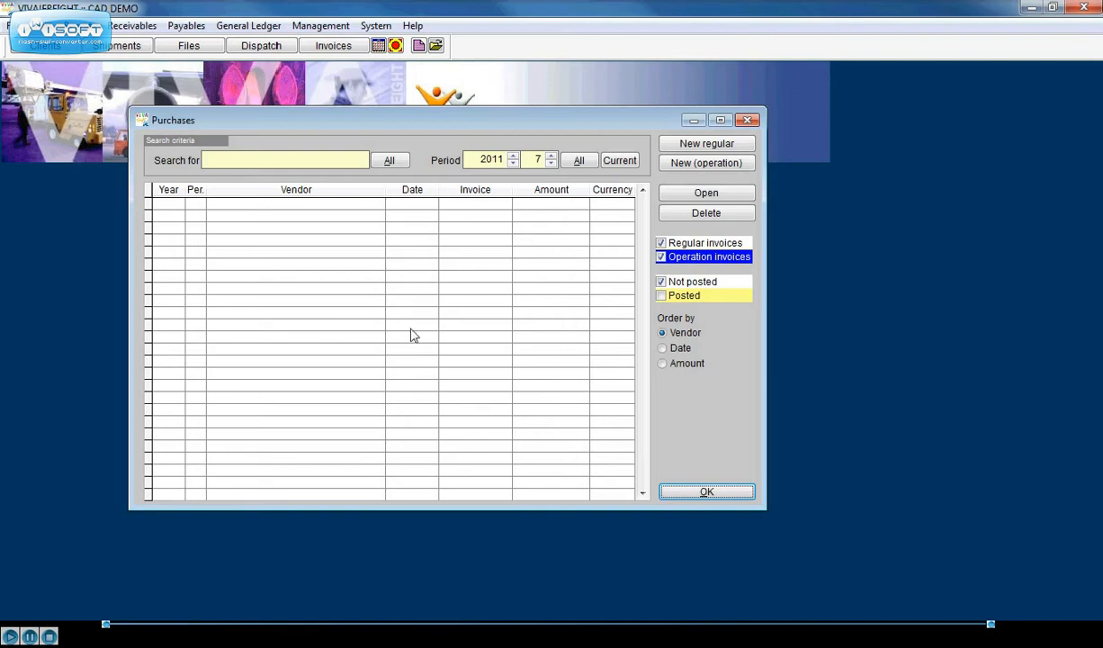
pyautogui.click(661, 297)
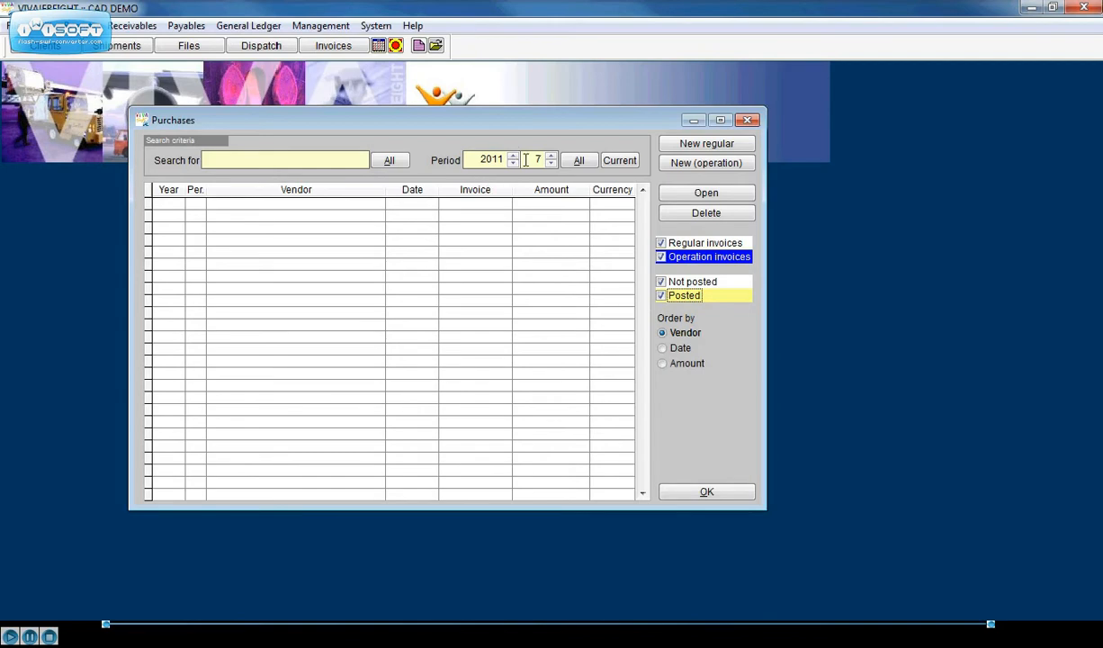
pyautogui.click(576, 160)
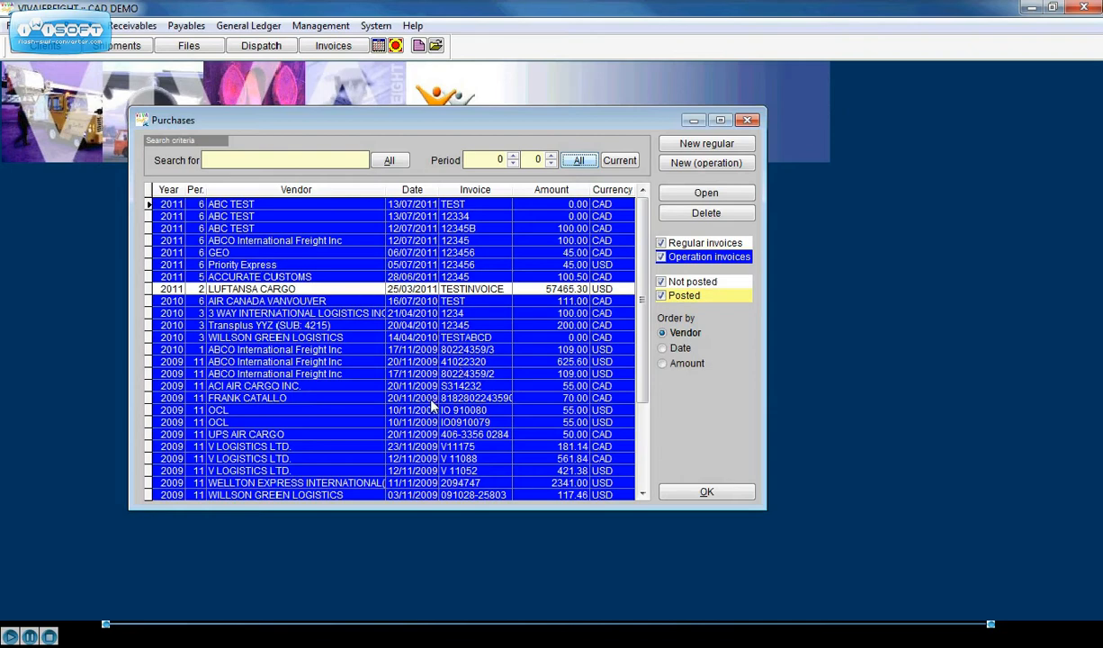
pyautogui.click(619, 160)
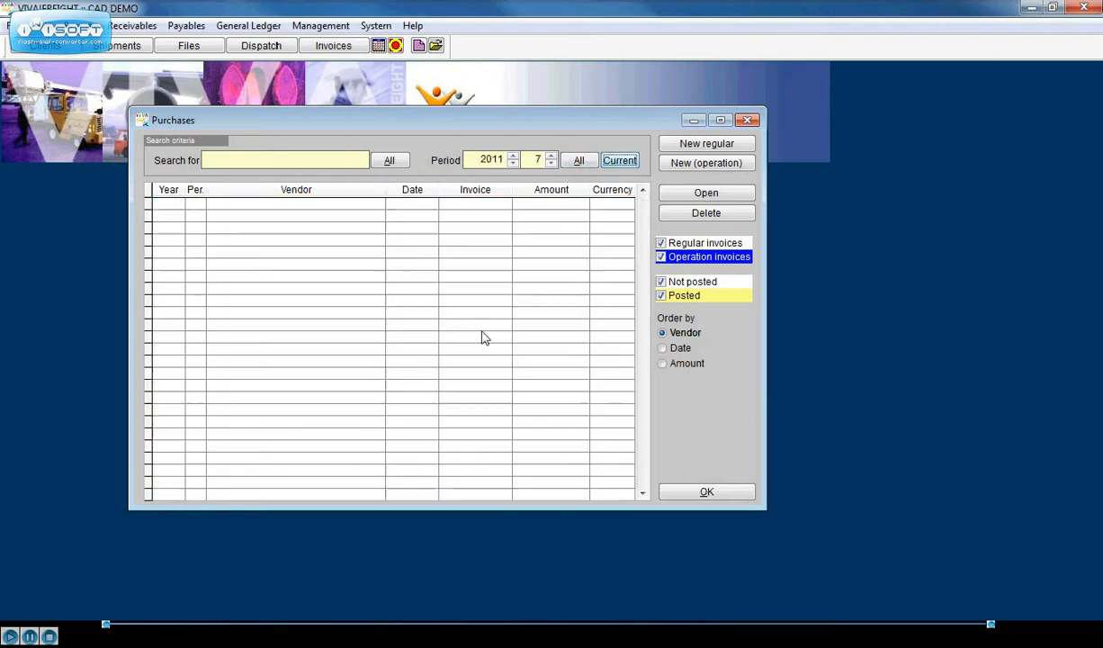
# Step: Start a new operation purchase for vendor code ABC001 with the Standard tax table
pyautogui.click(677, 168)
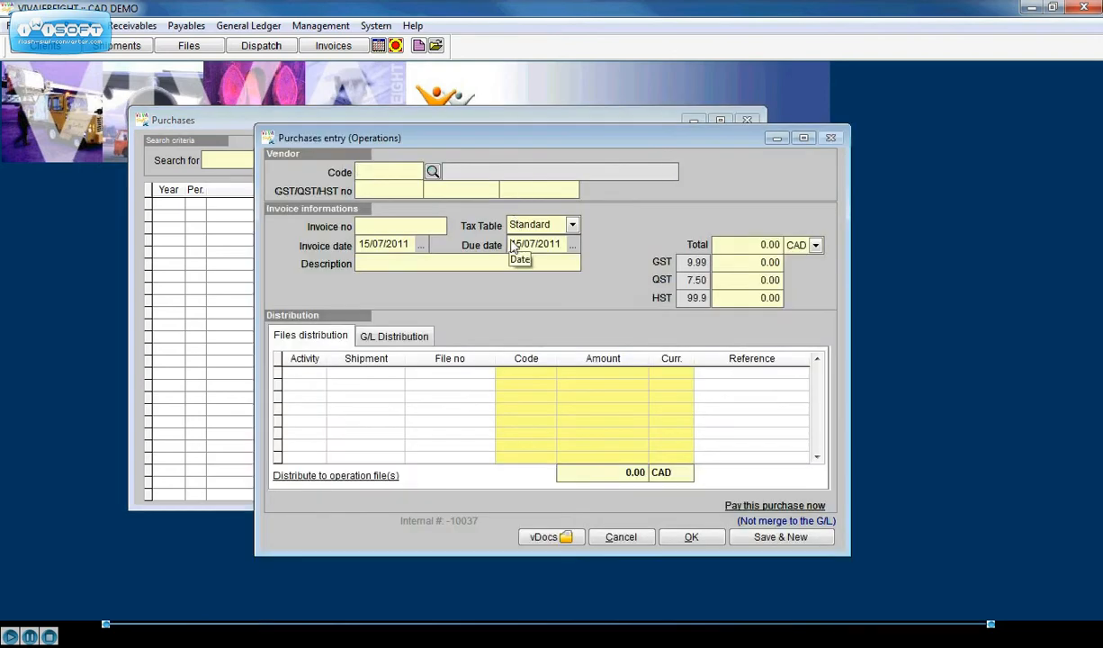
pyautogui.write('ABC001')
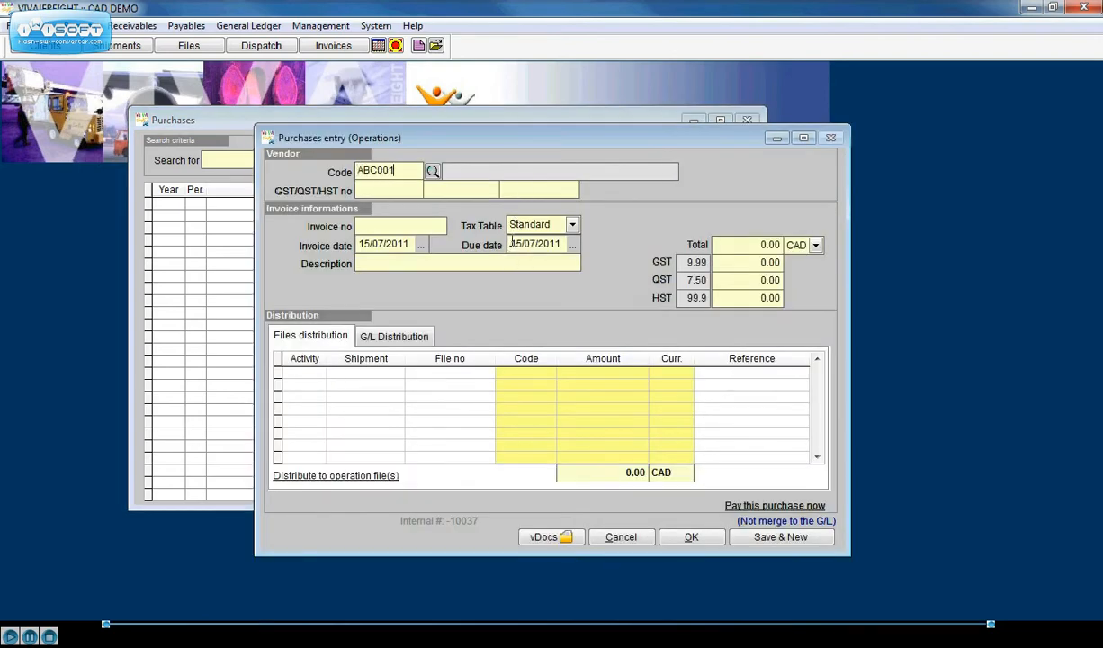
pyautogui.press('Tab')
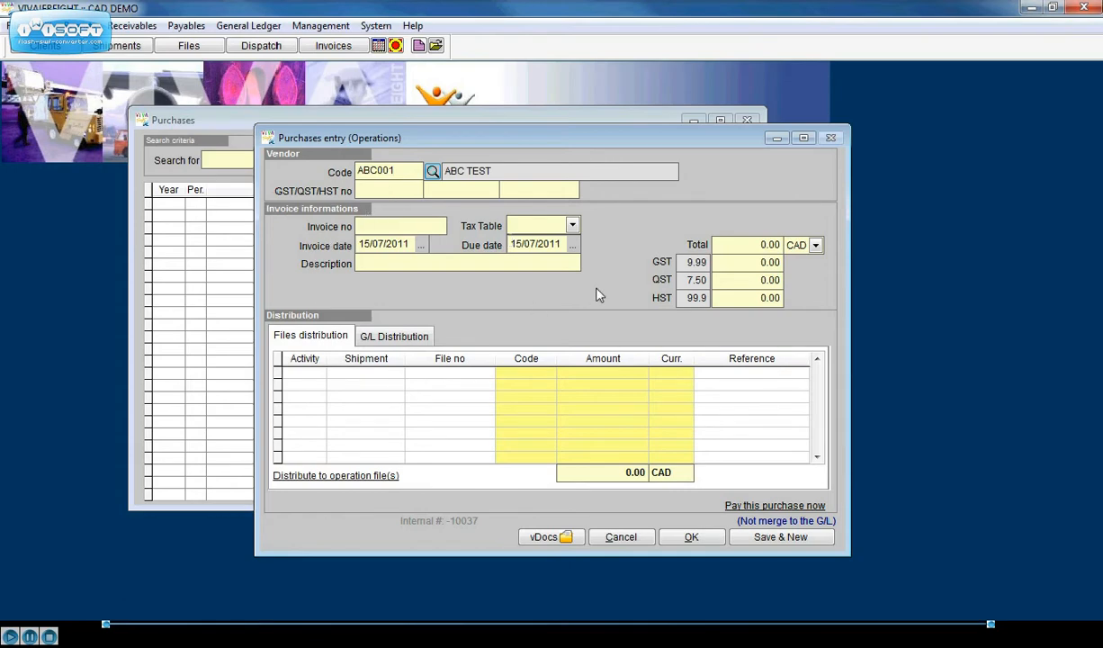
pyautogui.click(572, 226)
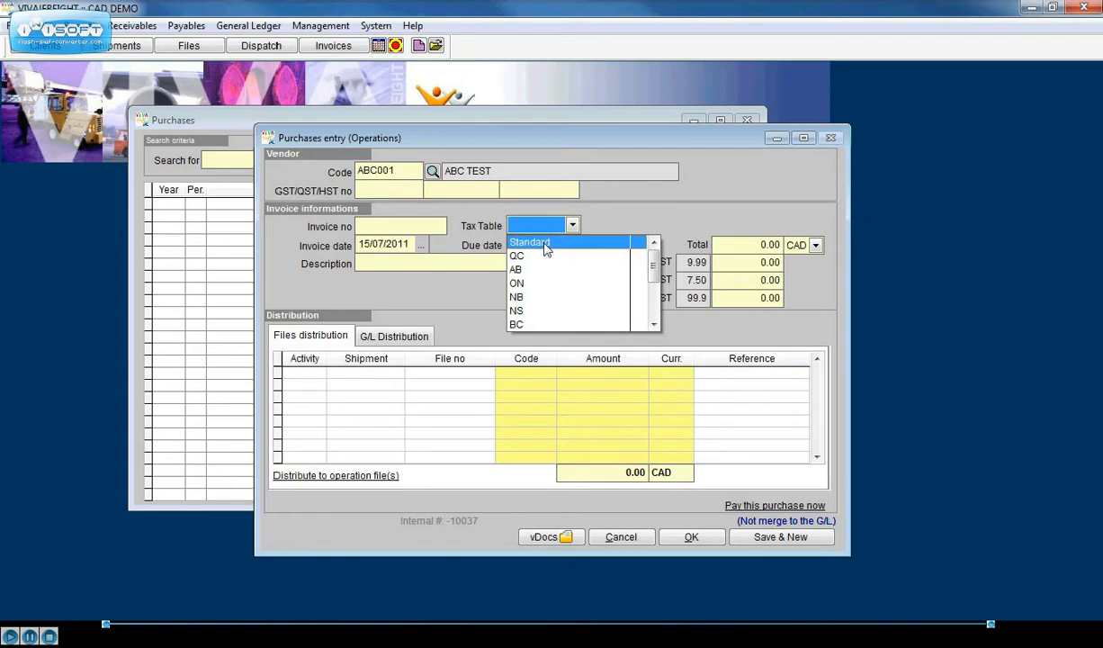
pyautogui.click(545, 248)
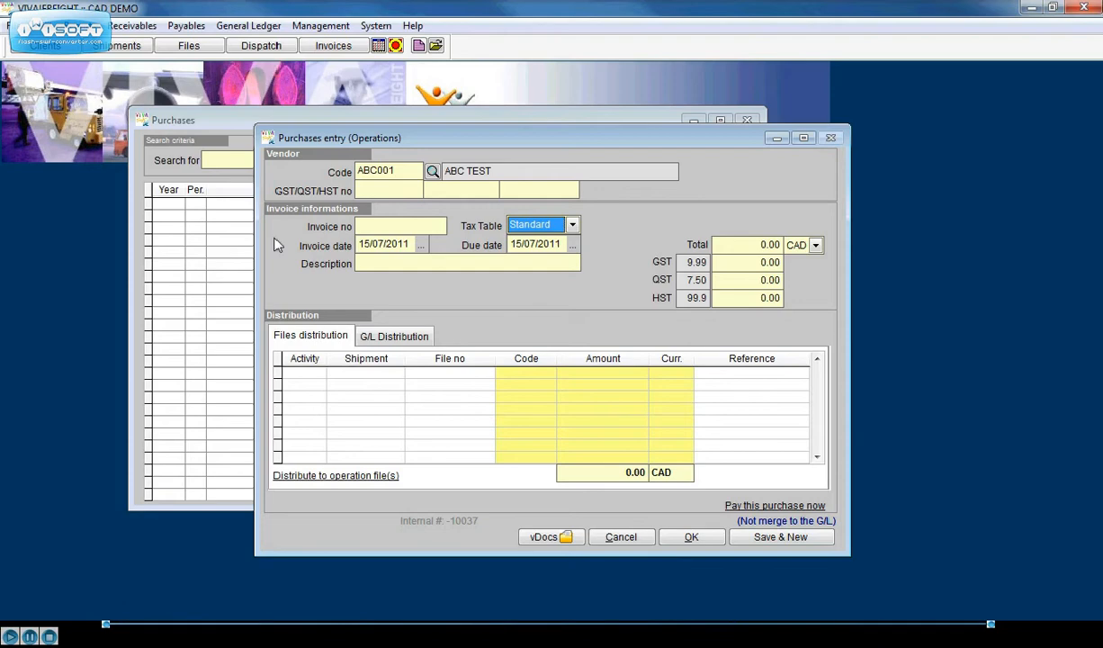
# Step: Enter invoice number I1234 dated 12/07/2011 with the description SAMPLE ONLY and a total of 100.00 CAD
pyautogui.click(411, 227)
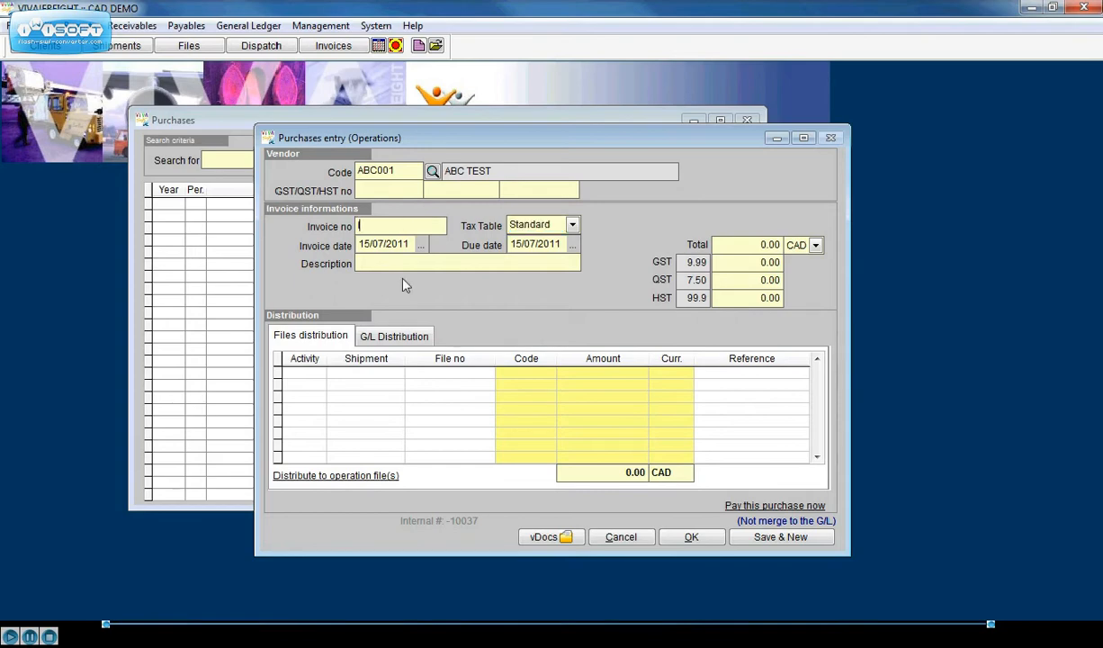
pyautogui.write('I1234')
pyautogui.click(421, 245)
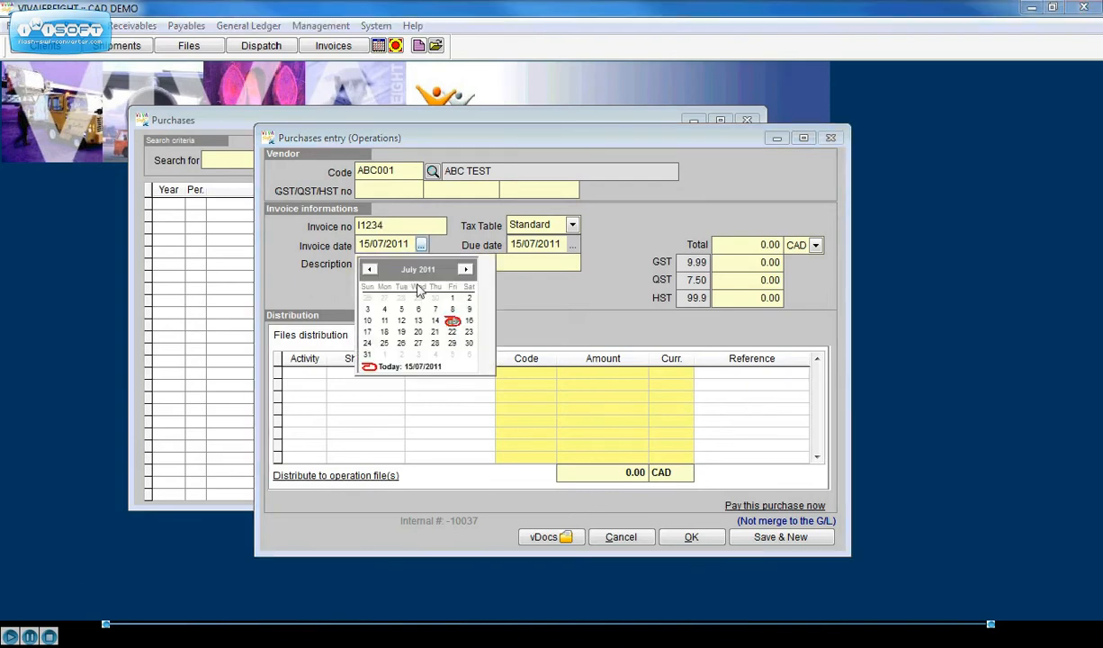
pyautogui.click(402, 320)
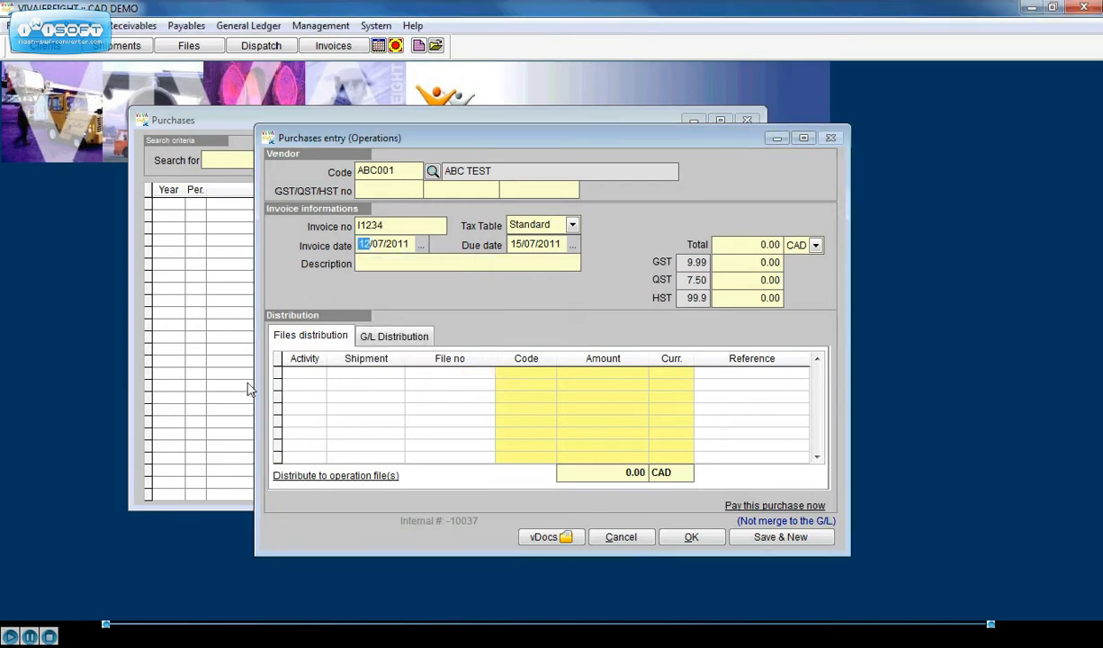
pyautogui.press('Tab')
pyautogui.press('Tab')
pyautogui.write('SAMPLE ONLY')
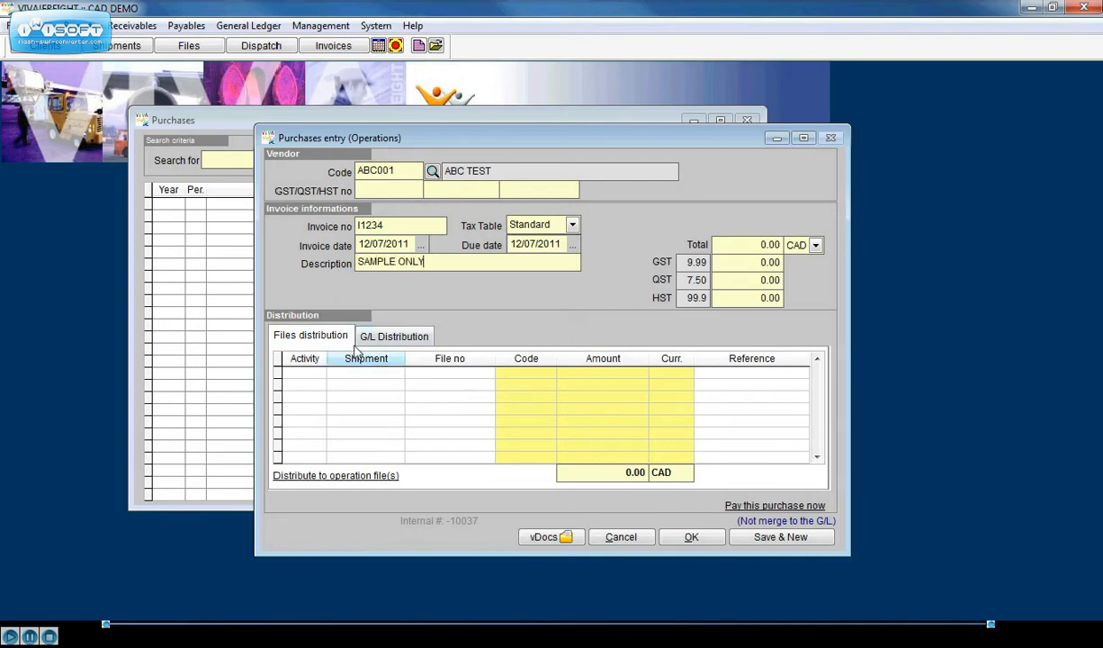
pyautogui.click(773, 245)
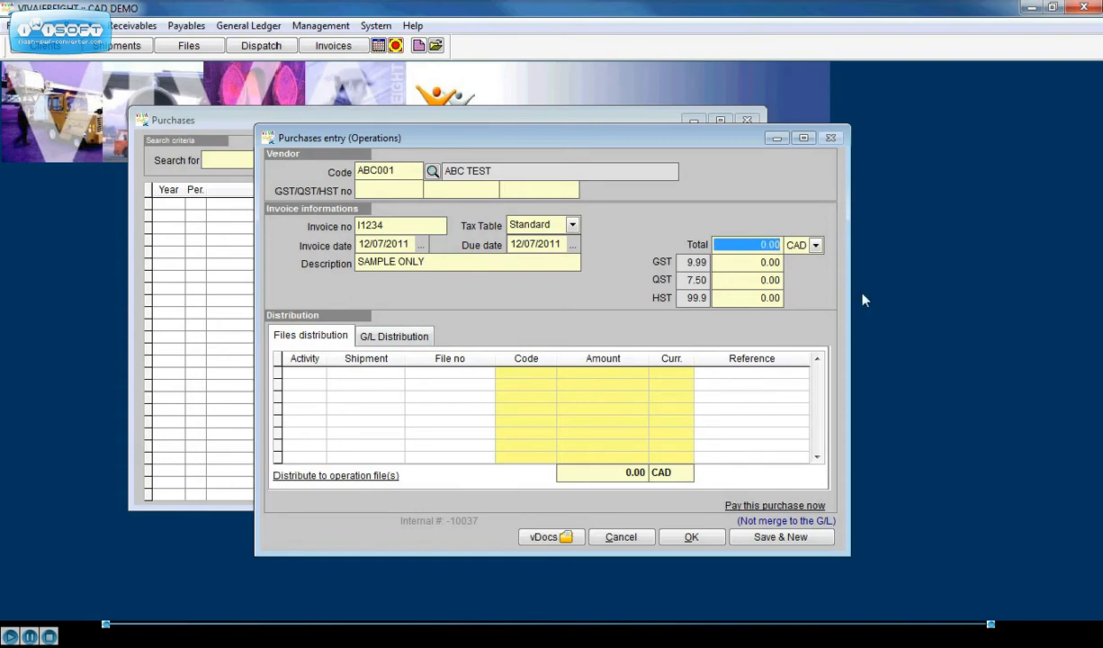
pyautogui.write('100')
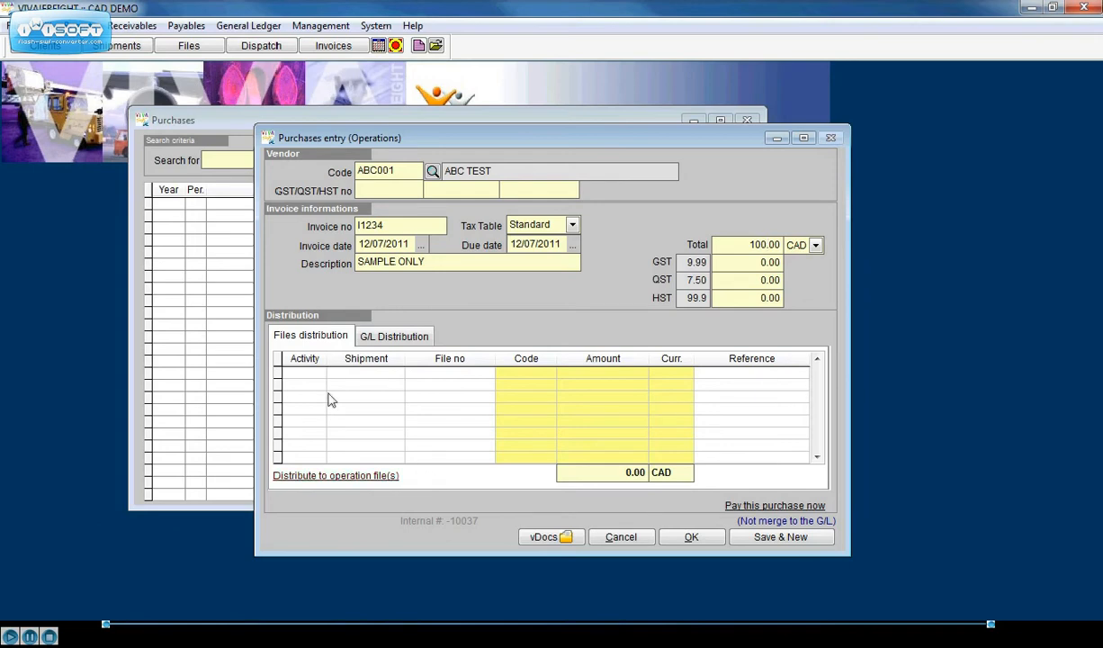
# Step: Distribute the purchase by reference or vendor code, including costs without reference, and assign 100.00 to the H/C provisional cost with reference 12345
pyautogui.click(357, 477)
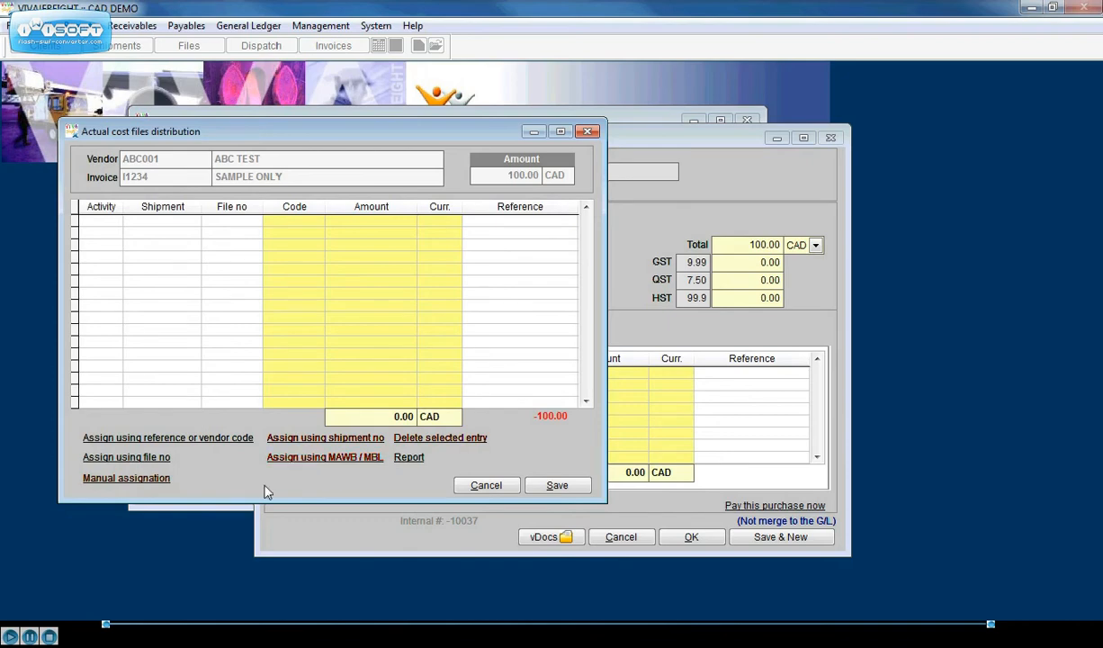
pyautogui.click(201, 440)
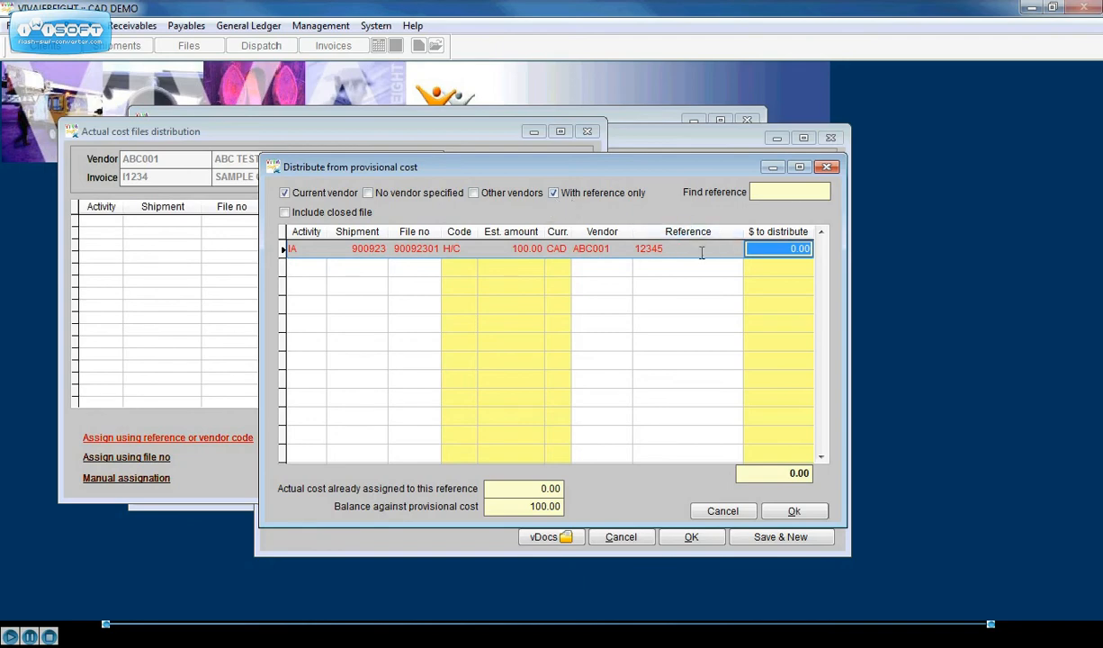
pyautogui.click(555, 194)
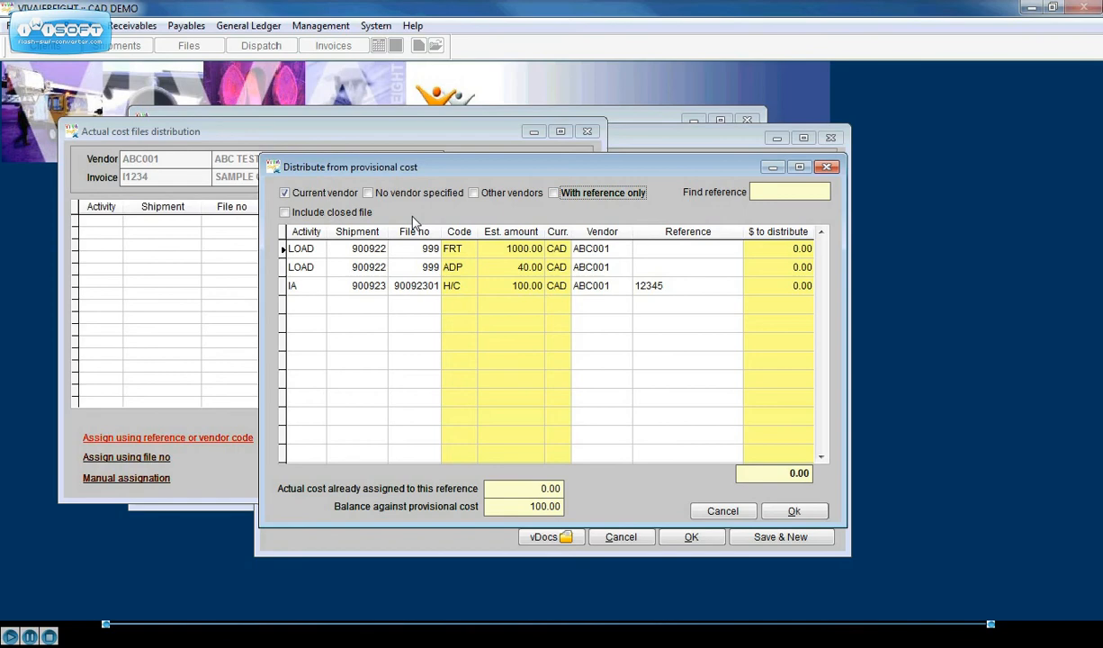
pyautogui.click(719, 284)
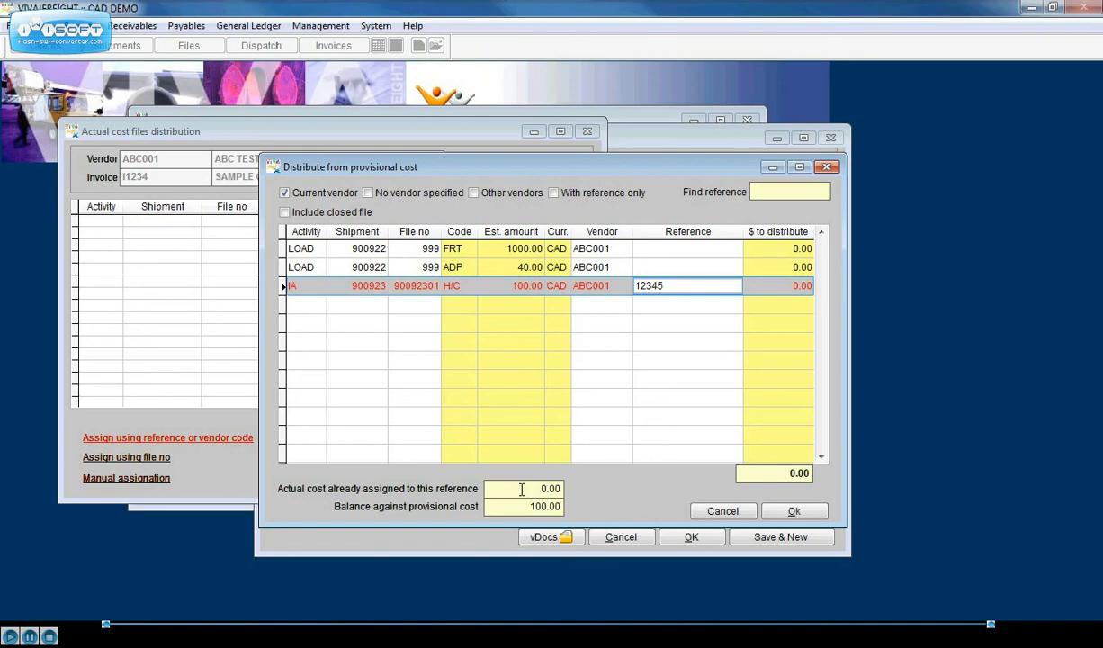
pyautogui.click(752, 285)
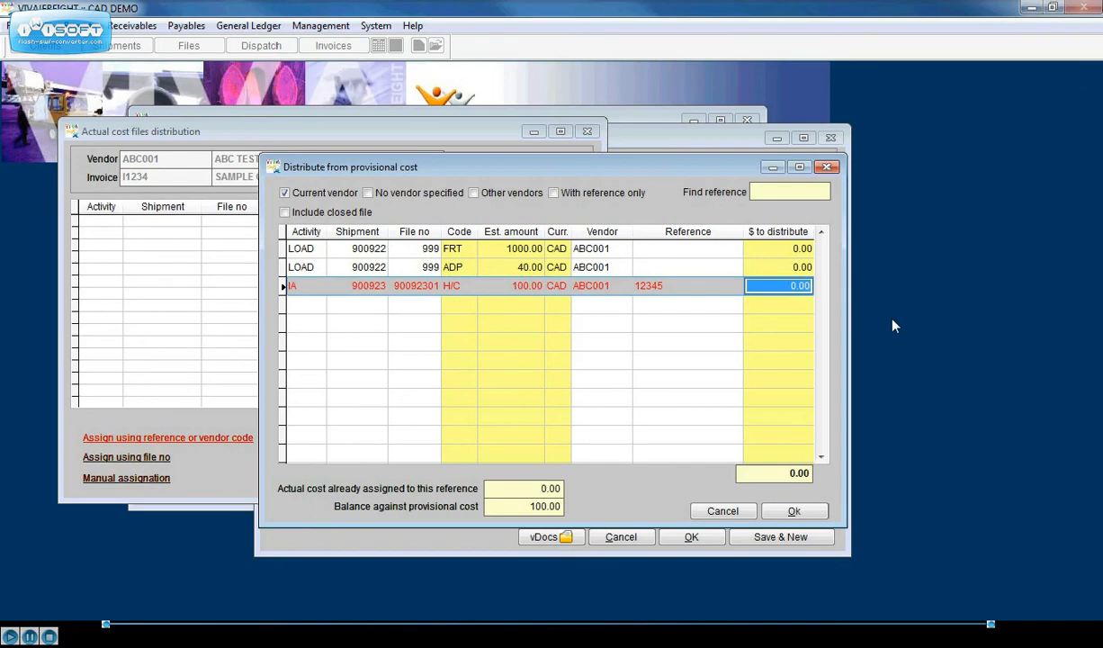
pyautogui.write('100.')
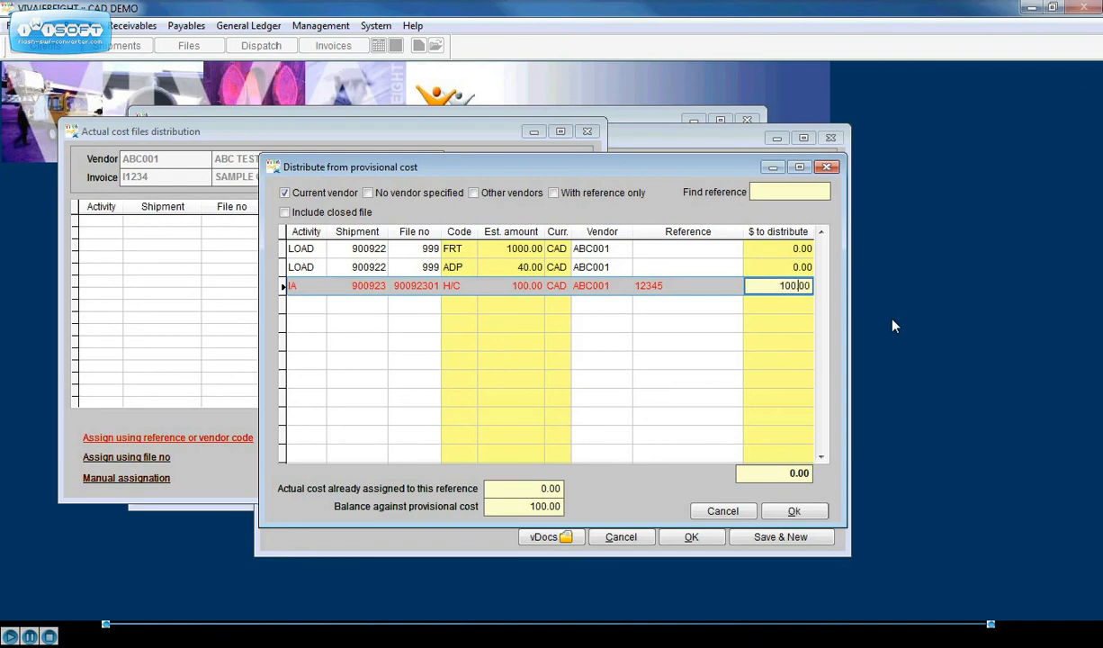
pyautogui.press('Up')
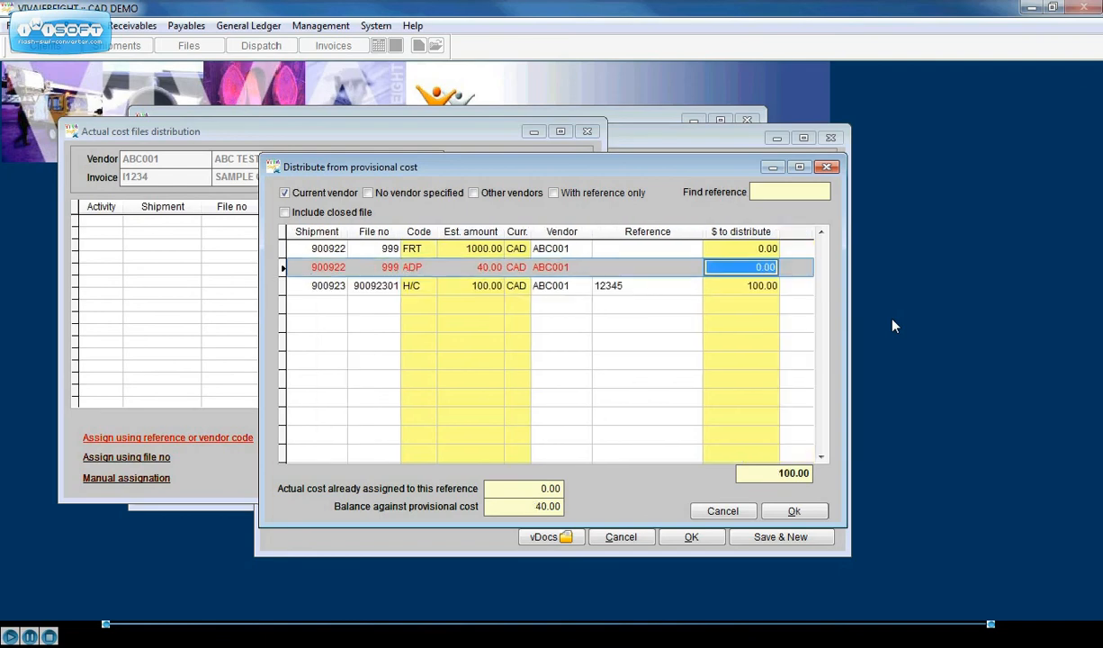
pyautogui.click(794, 510)
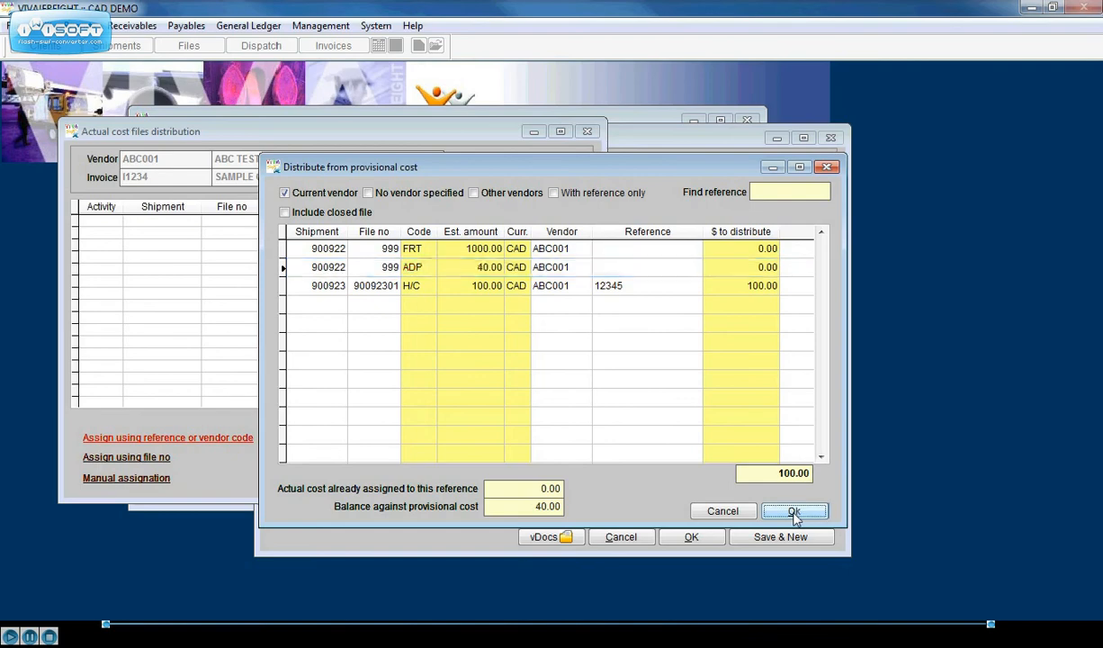
pyautogui.click(567, 373)
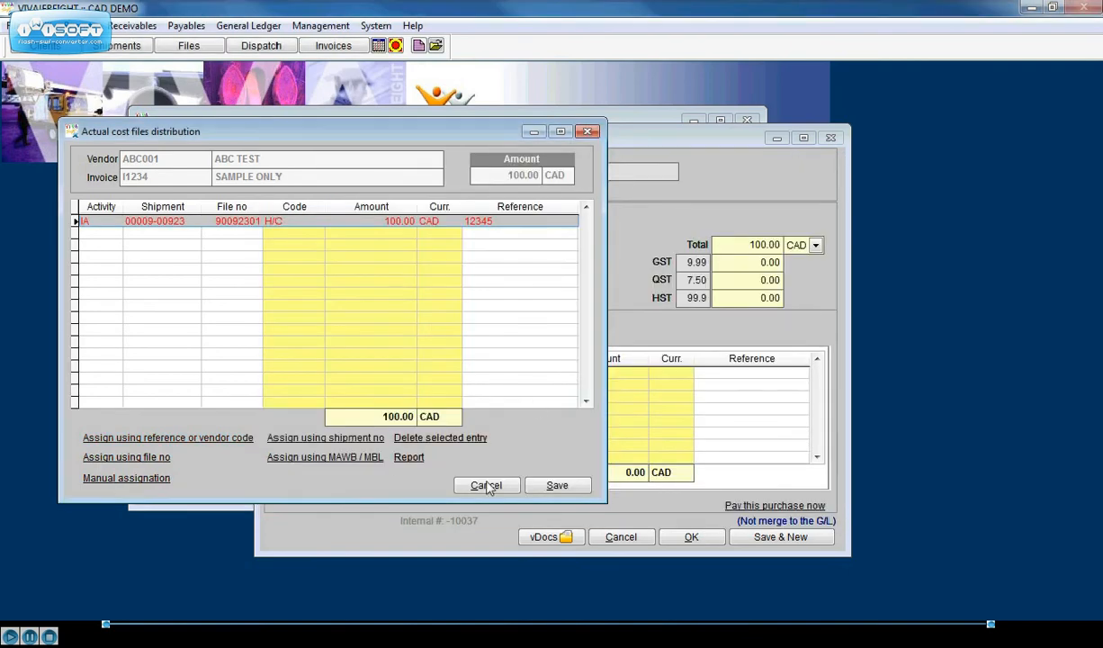
# Step: Save the actual cost files distribution and create the G/L distribution from it
pyautogui.click(556, 486)
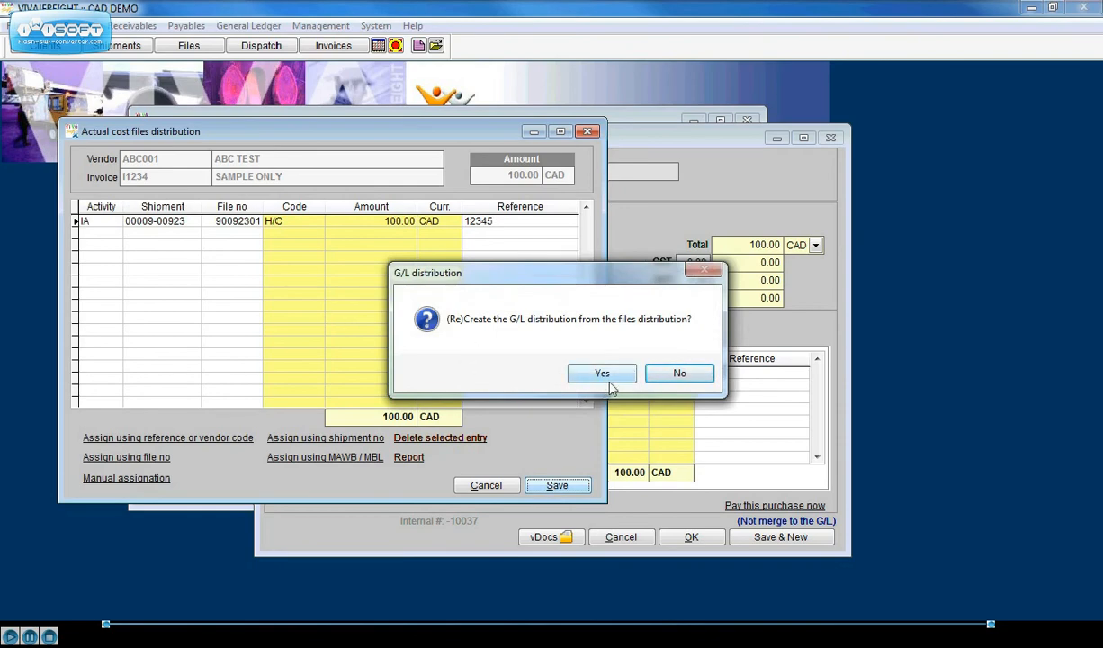
pyautogui.click(608, 375)
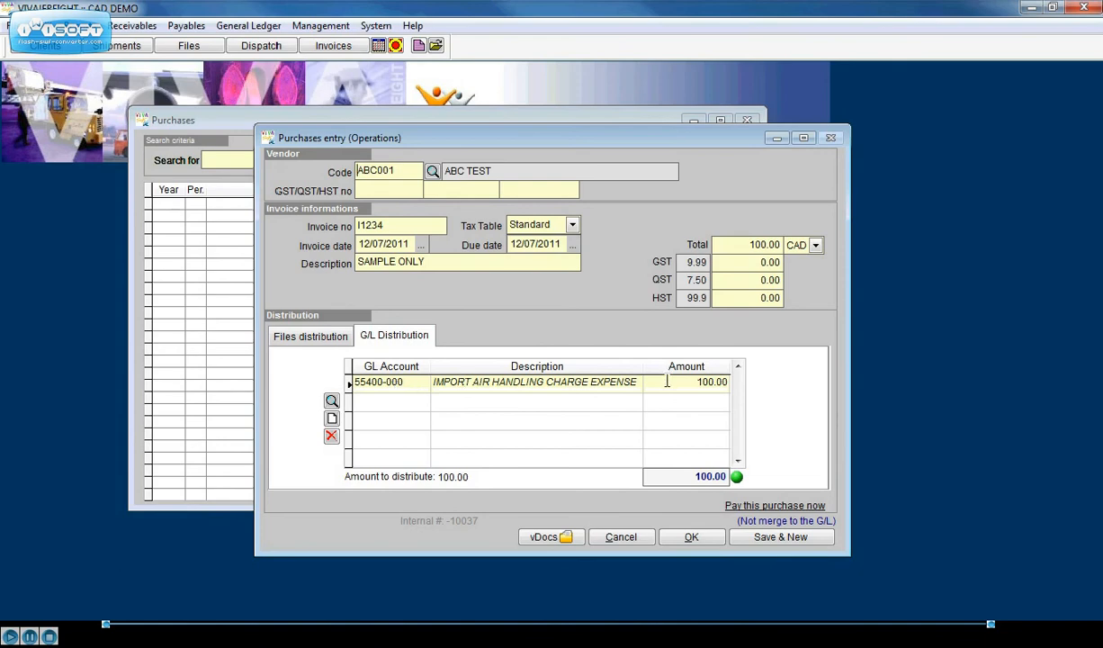
# Step: Review the purchase's files distribution, save the purchase entry and close the Purchases list
pyautogui.click(303, 337)
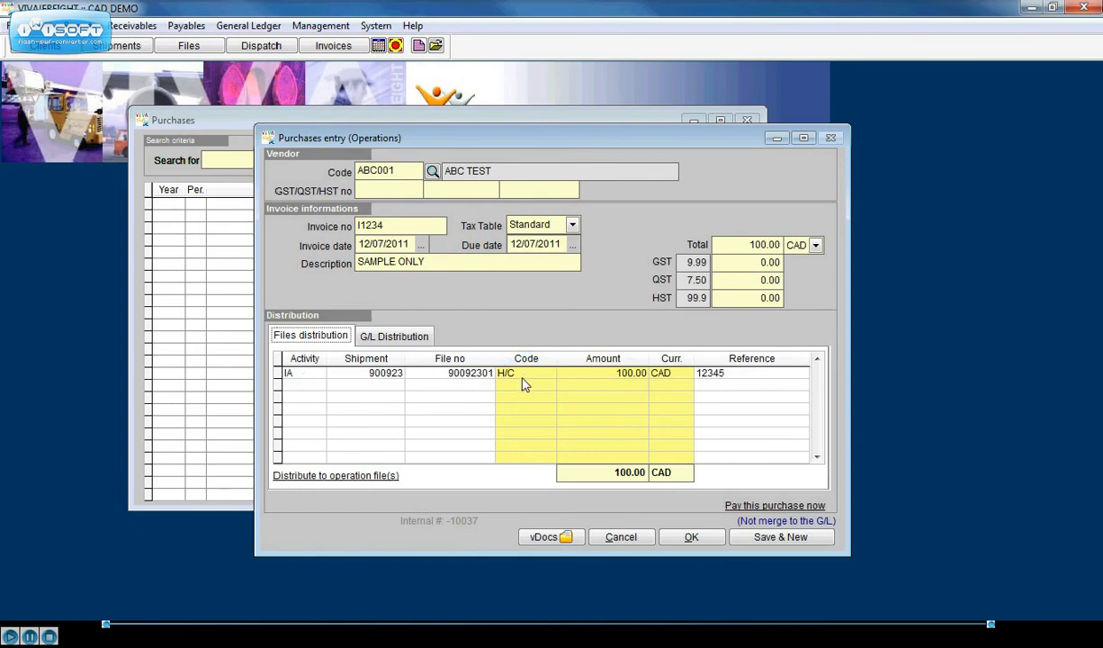
pyautogui.click(688, 537)
pyautogui.click(695, 492)
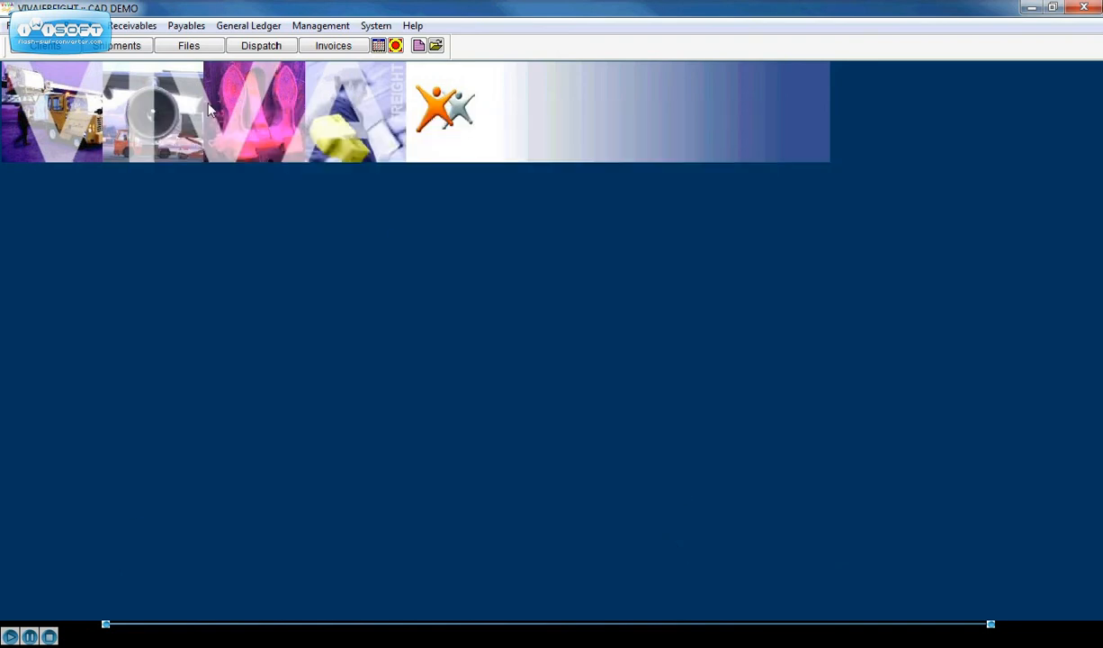
# Step: Open the Prealerted import air shipment from BRU to YYZ and examine its provisional and actual costs in the accounting details
pyautogui.click(126, 47)
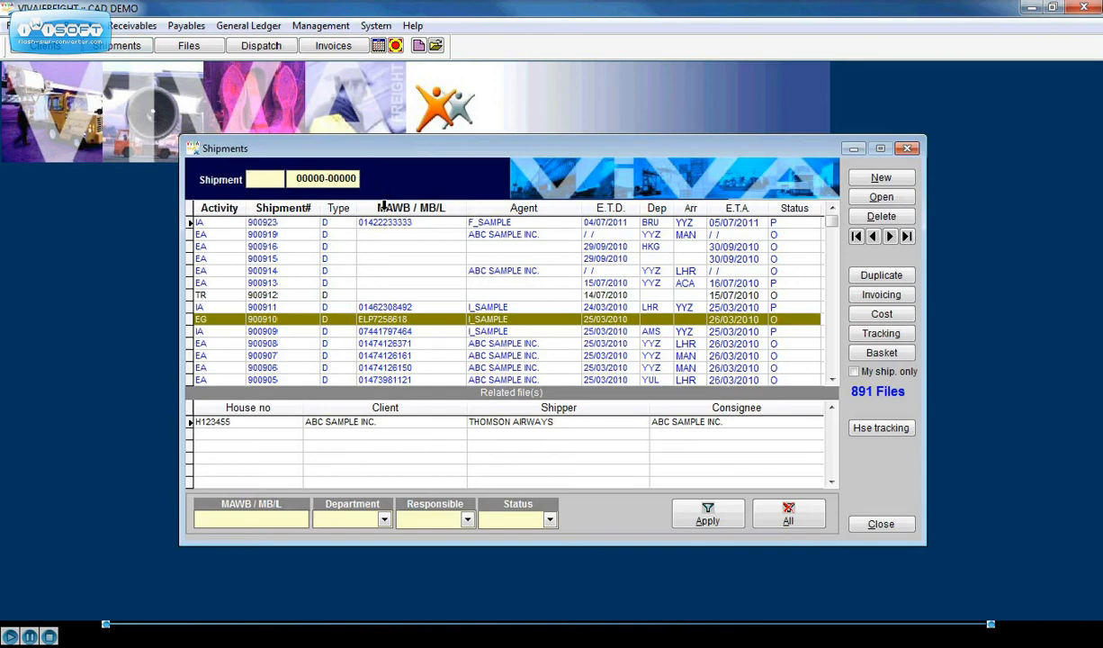
pyautogui.doubleClick(364, 223)
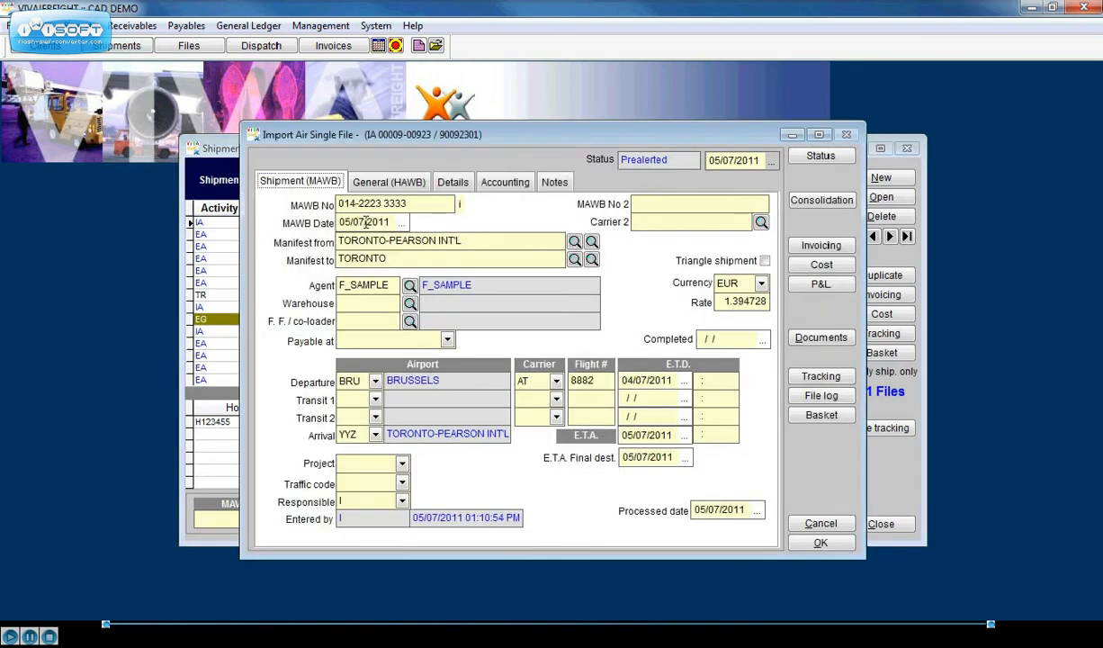
pyautogui.click(491, 183)
pyautogui.click(415, 207)
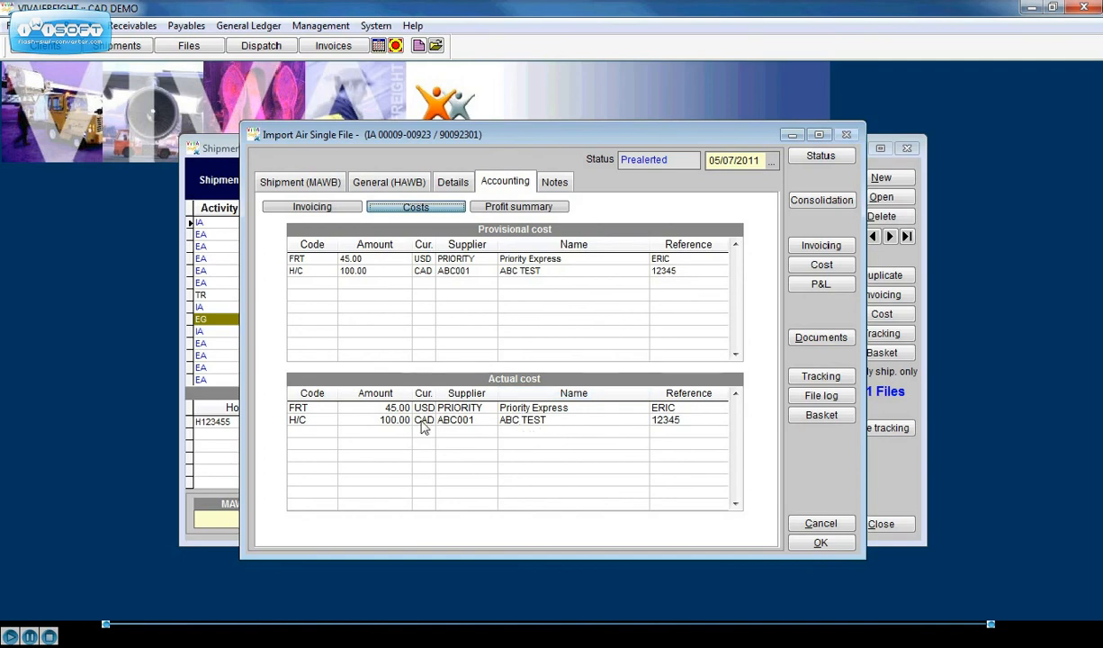
# Step: Review the shipment's profit summary with P&L in local currency, and close the shipment file and the Shipments list
pyautogui.click(505, 206)
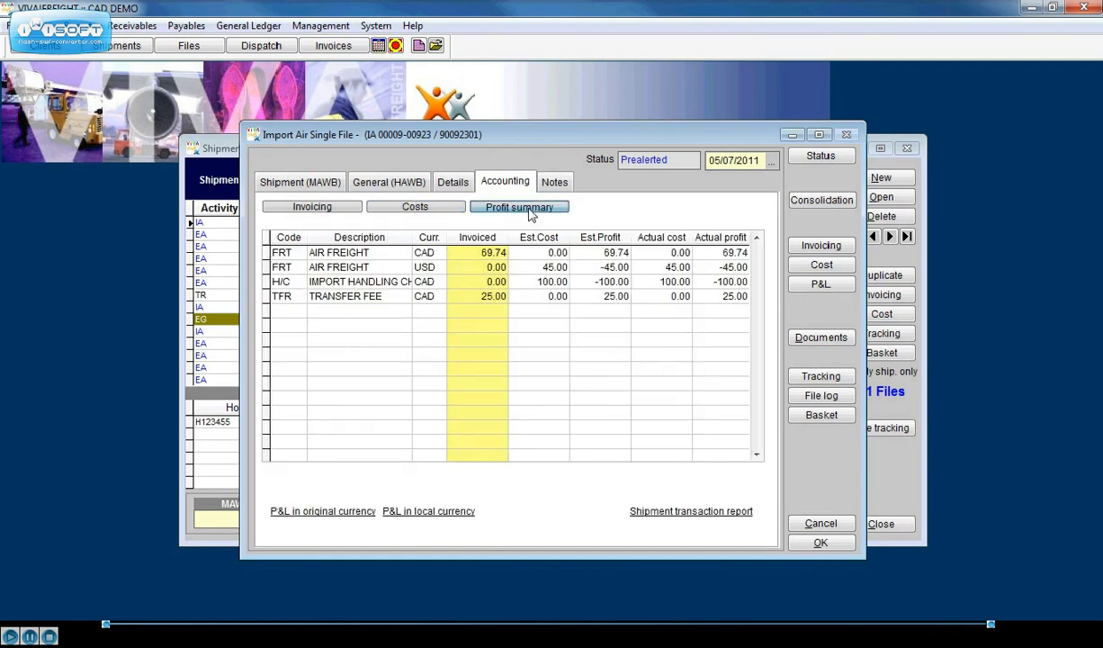
pyautogui.click(439, 515)
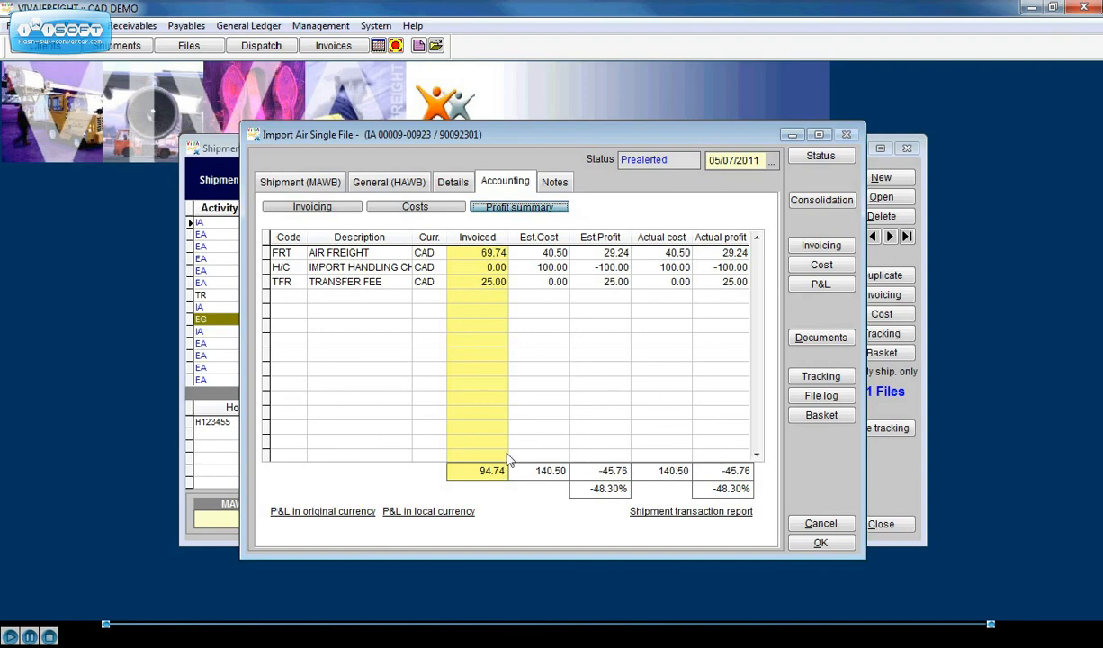
pyautogui.click(821, 543)
pyautogui.click(864, 529)
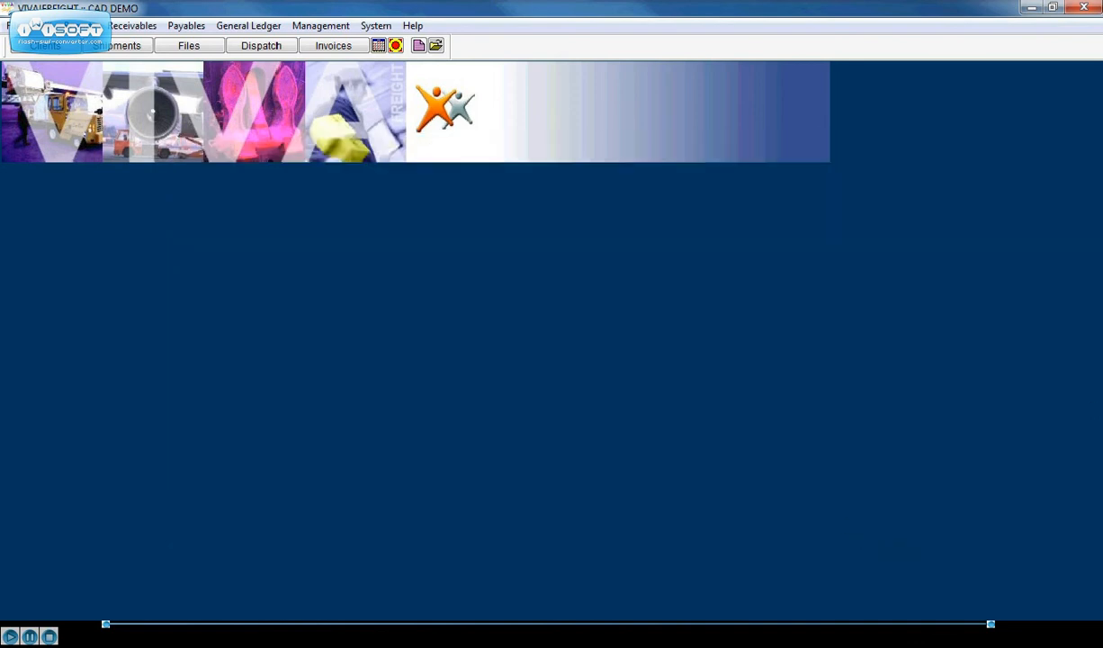